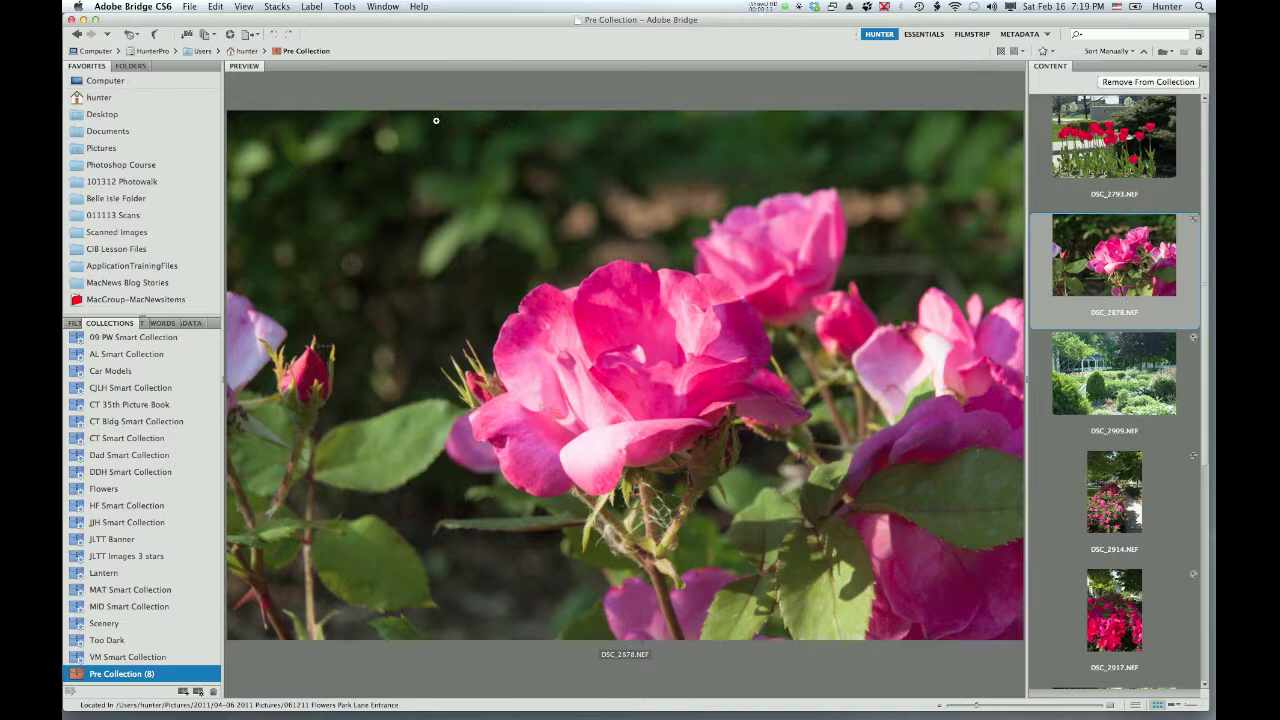
Step: Open the File menu to reach Get Photos from Camera
click(186, 7)
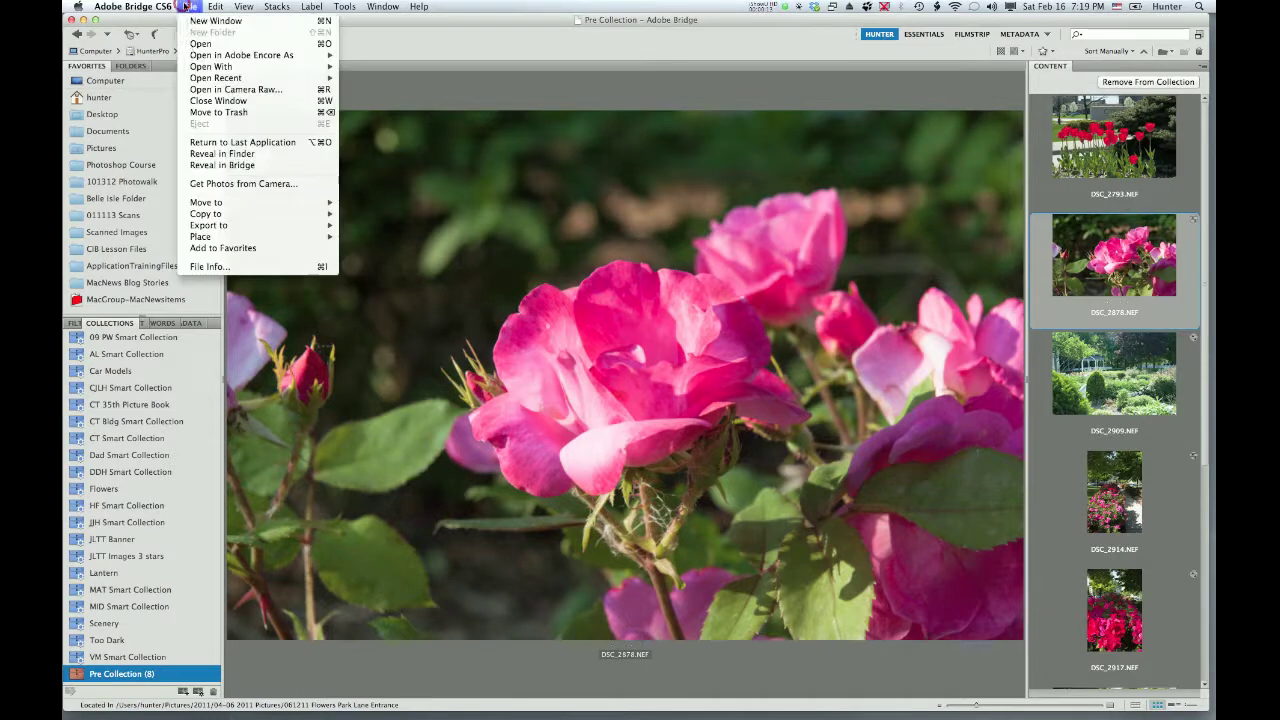
Step: Open the Photo Downloader for the NIKON D70 in Advanced Dialog view with all 32 thumbnails
click(248, 186)
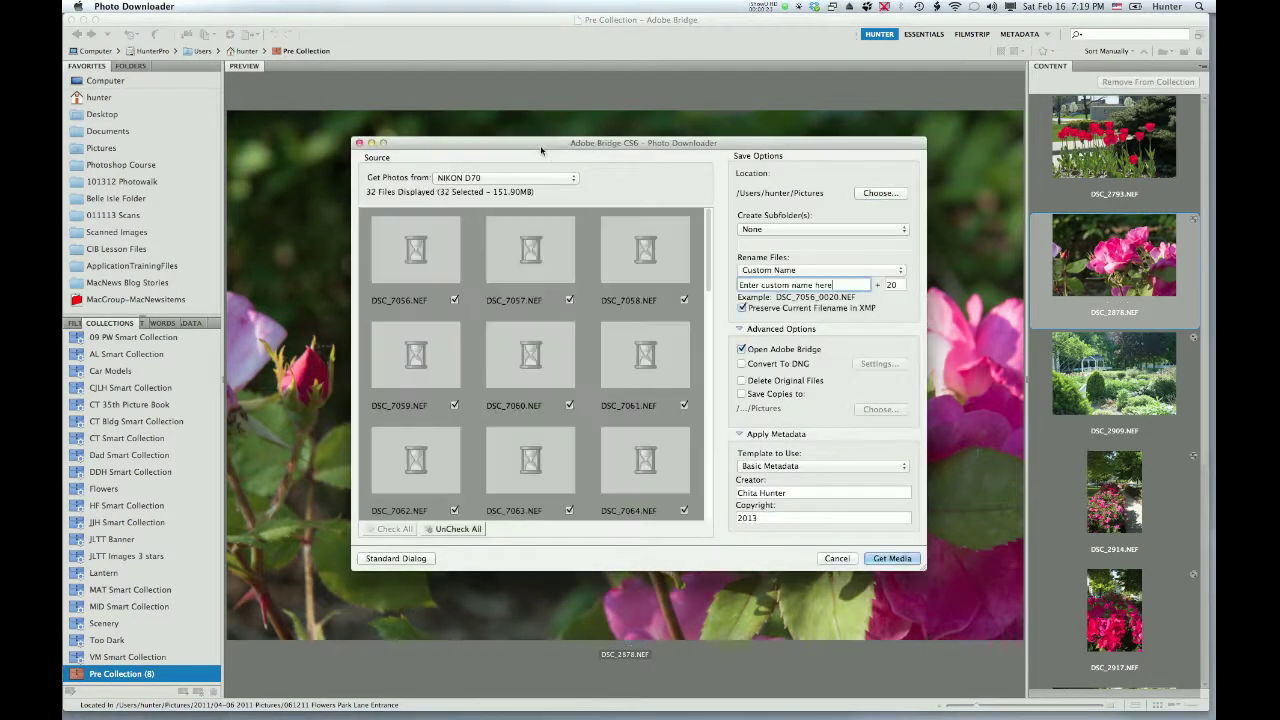
drag(540, 145, 456, 45)
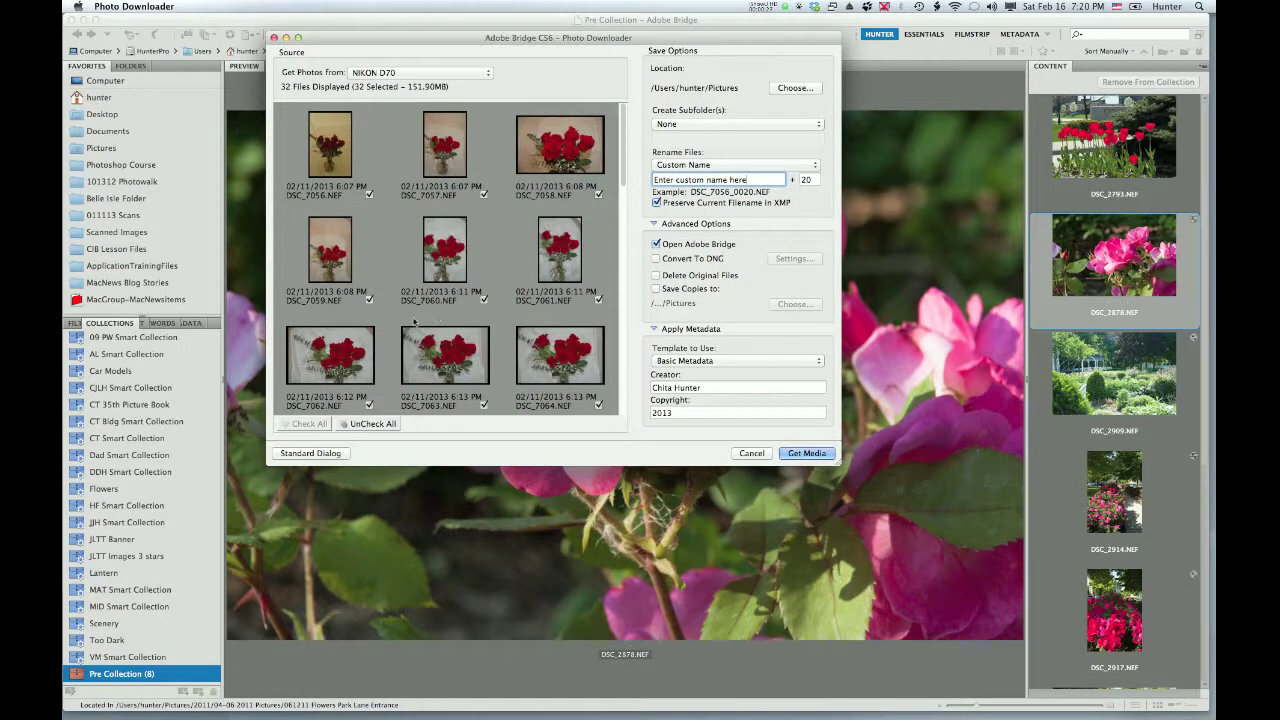
click(311, 453)
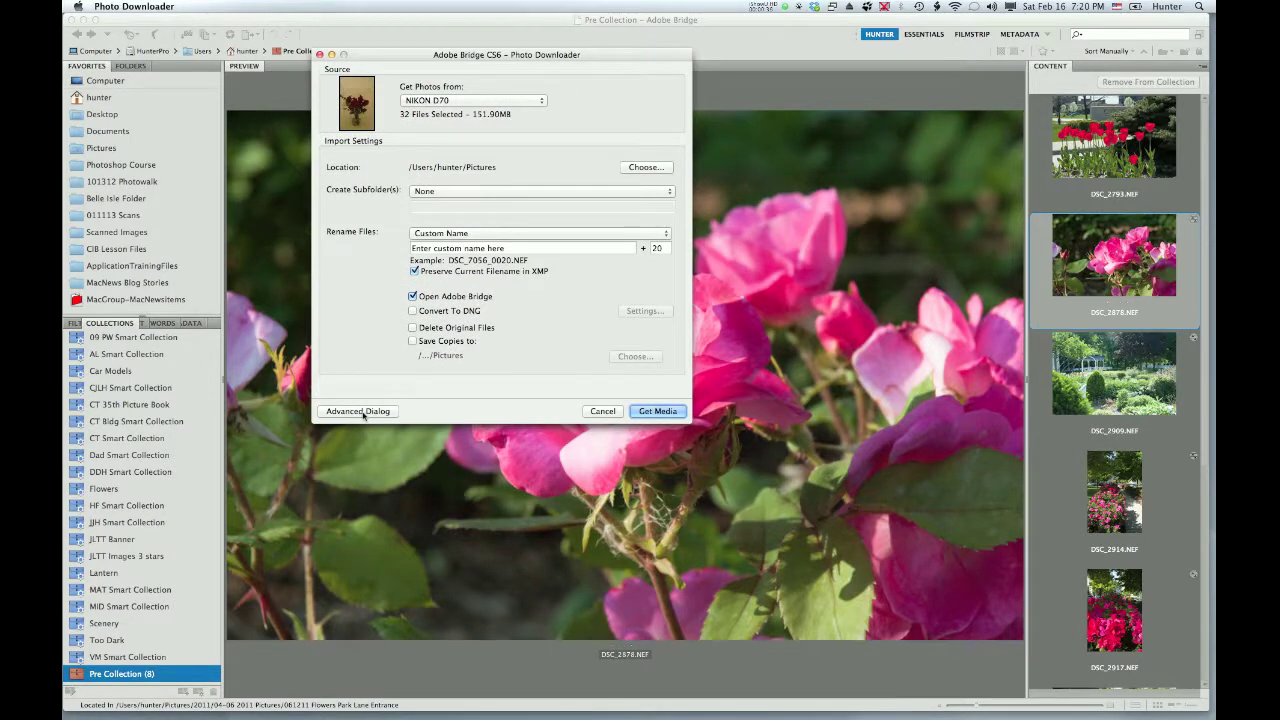
click(358, 411)
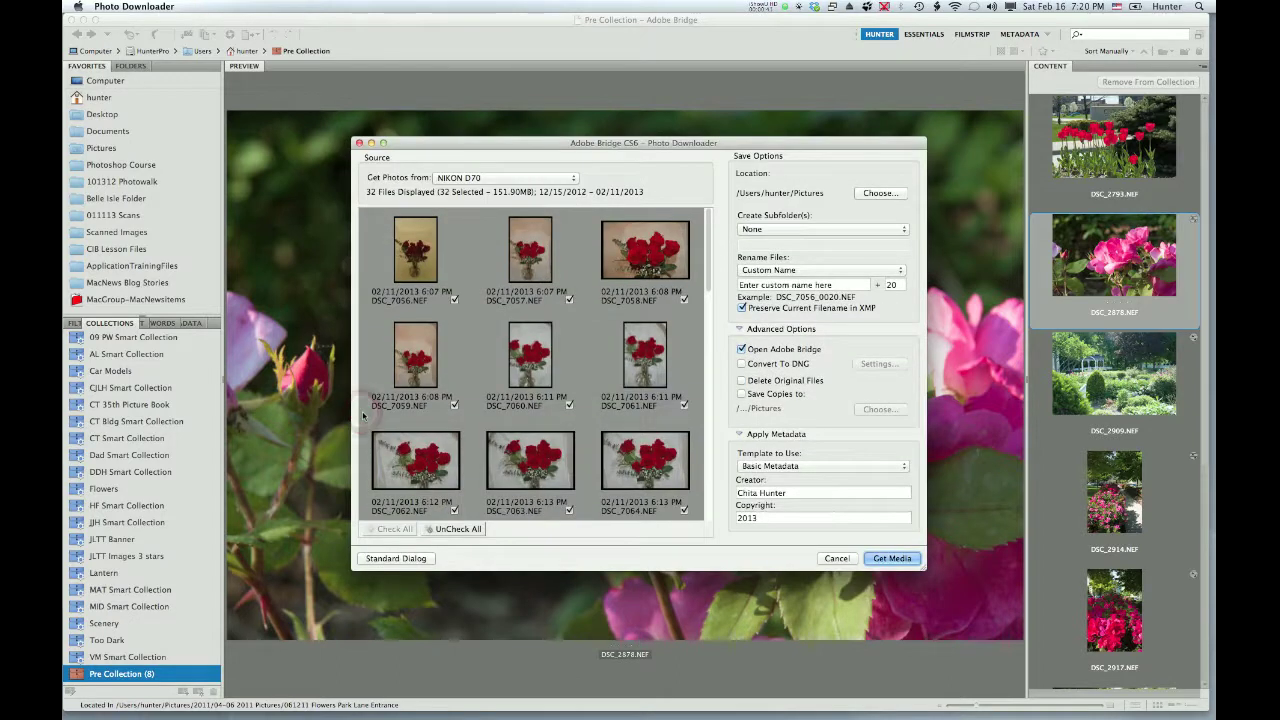
drag(494, 146, 424, 55)
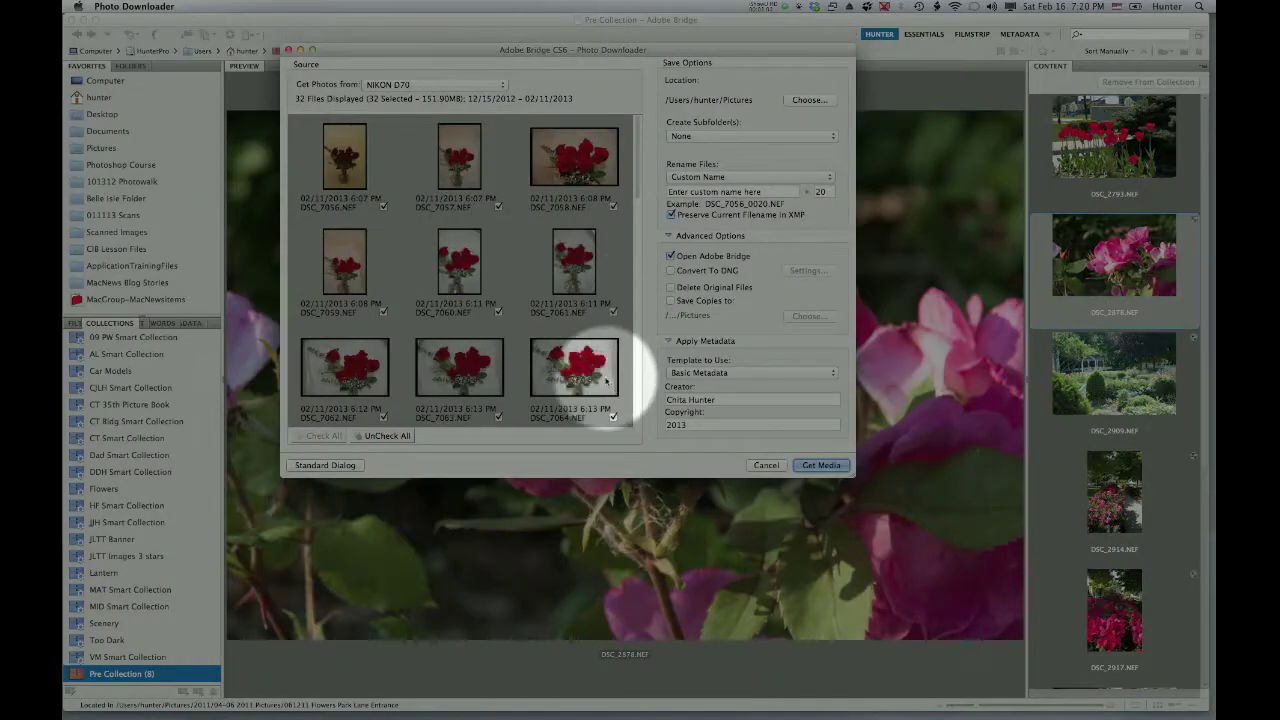
Step: Uncheck all files, then select and check only the 21 rose photos starting at DSC_7056
click(387, 436)
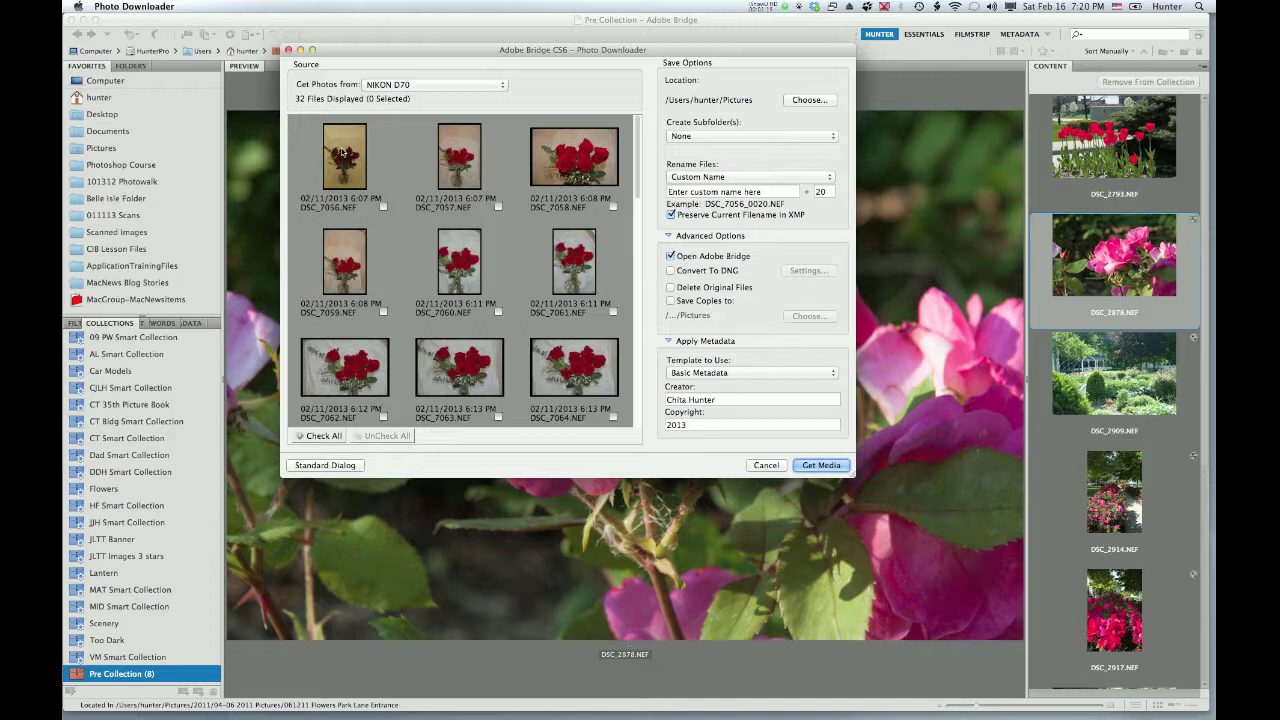
click(343, 152)
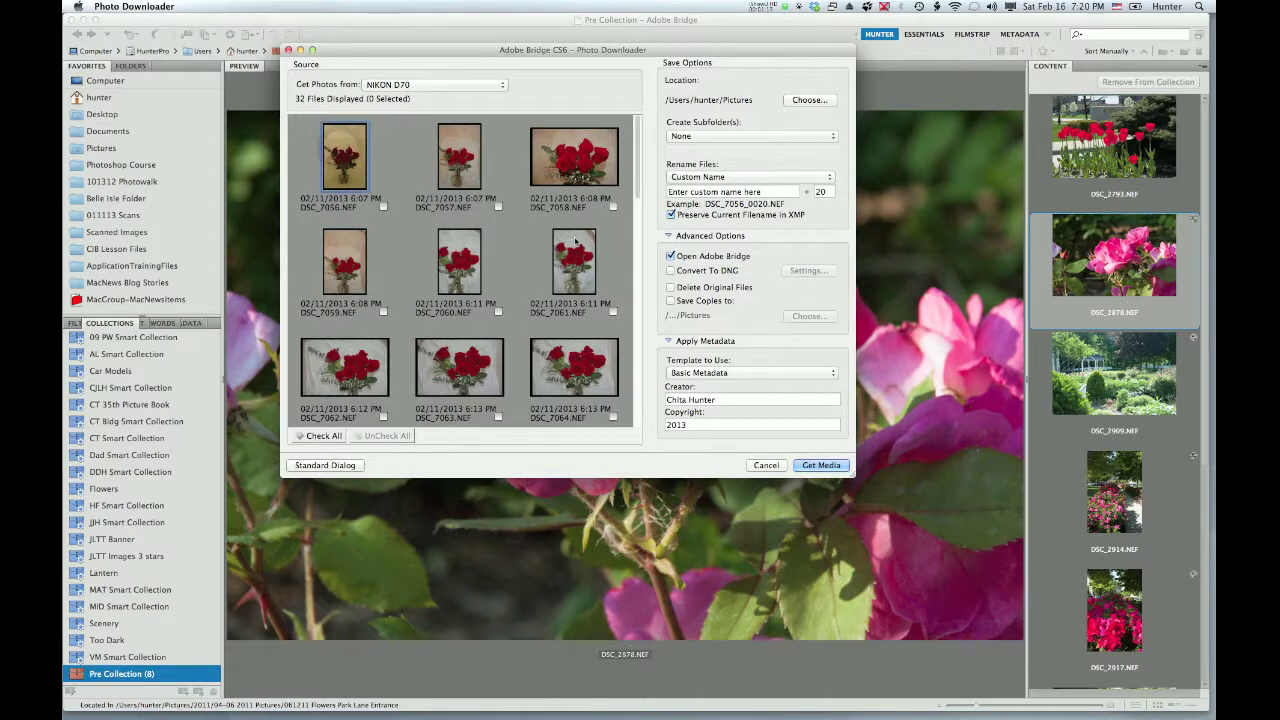
scroll(514, 204, down, 5)
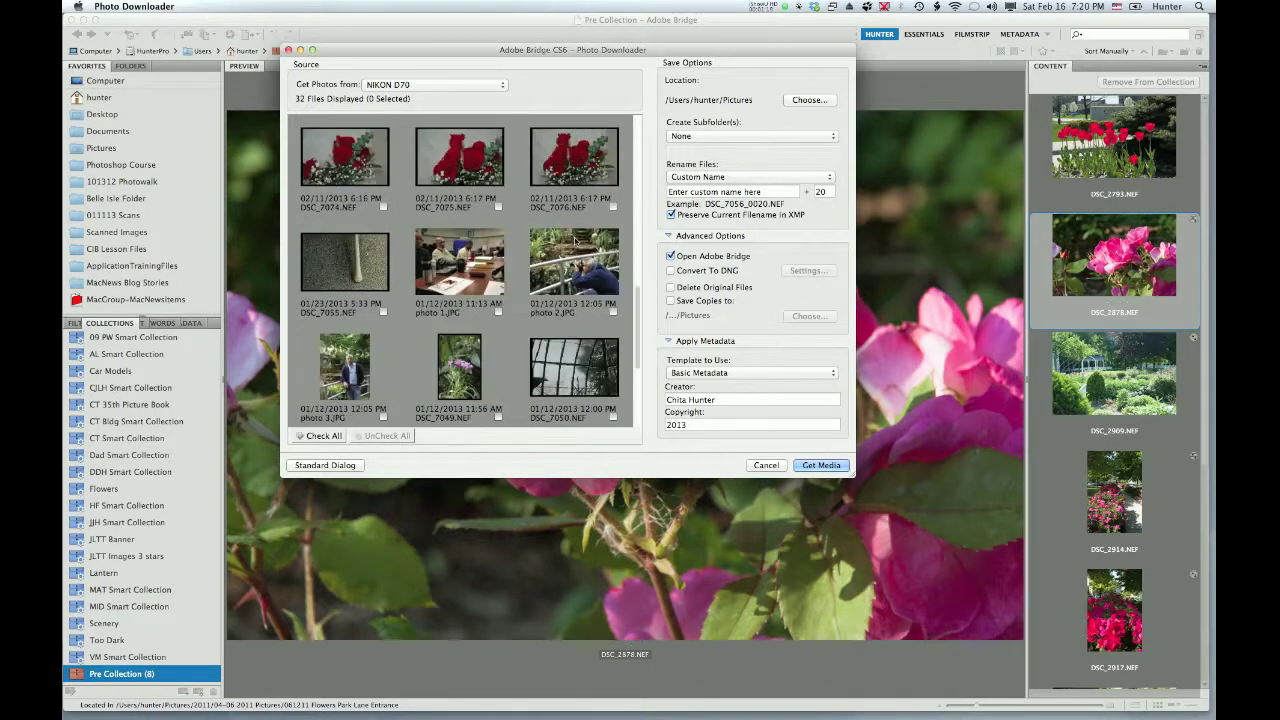
scroll(575, 240, up, 1)
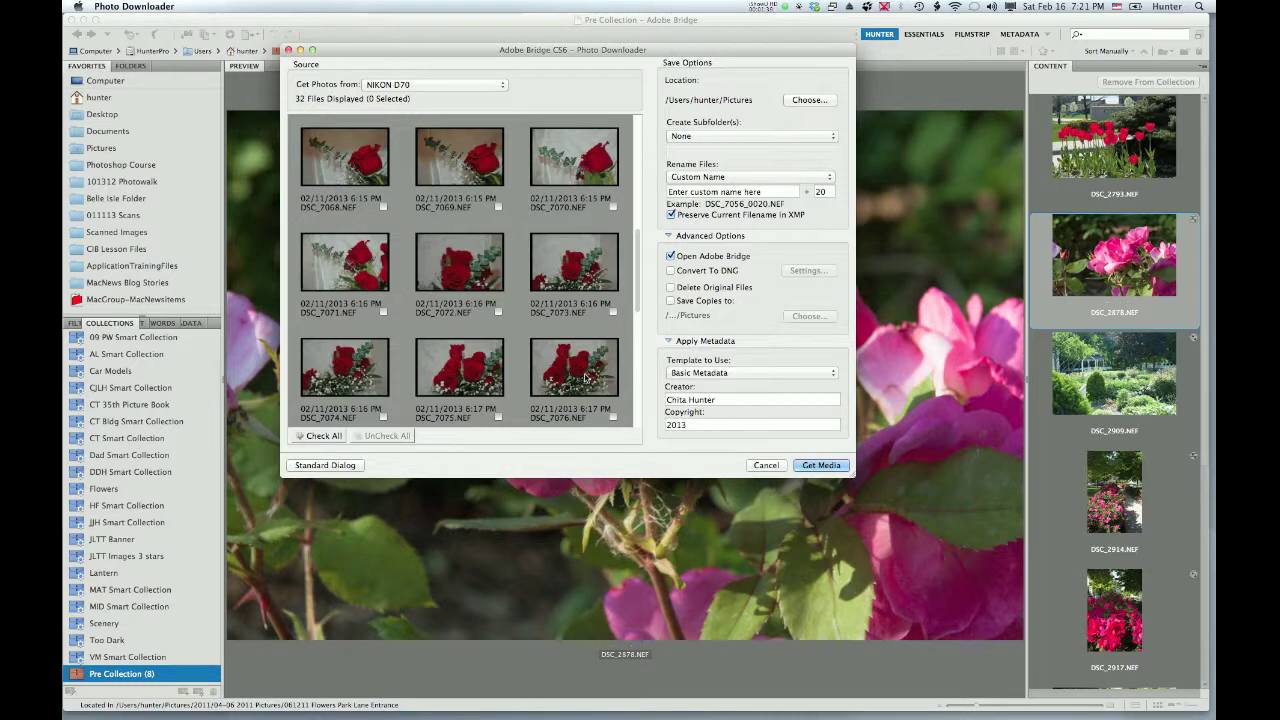
key(super+a)
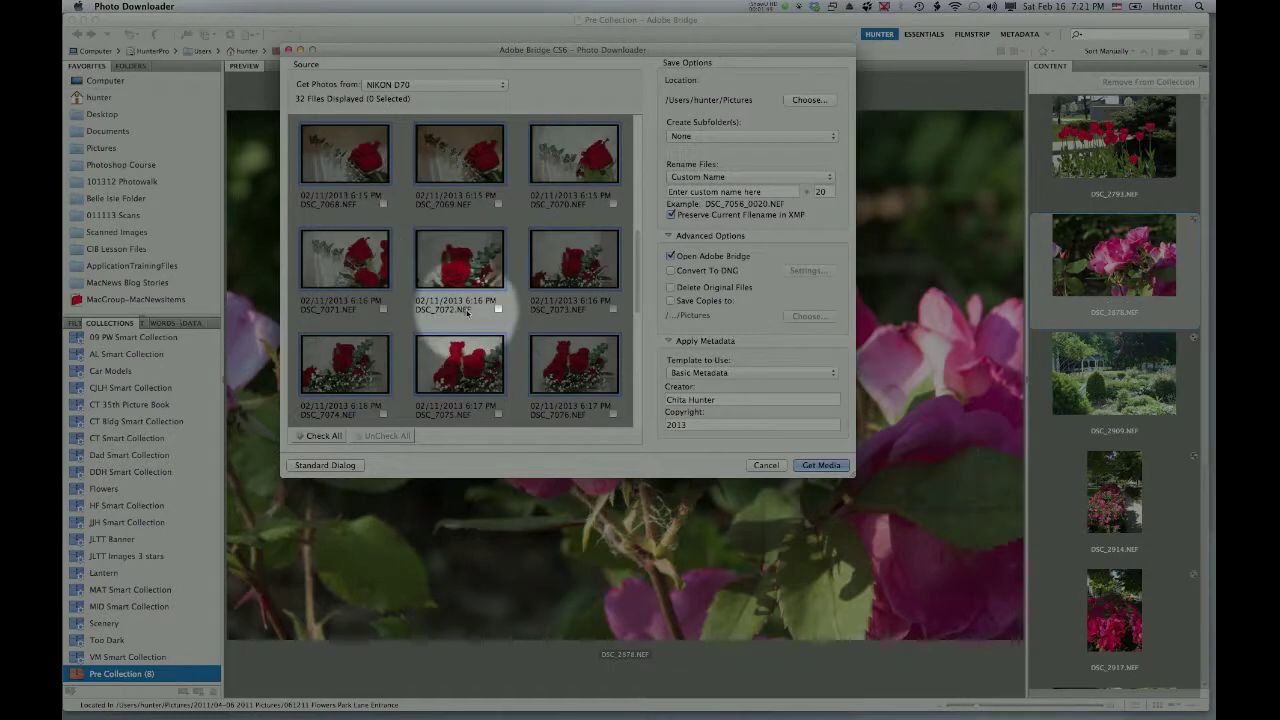
scroll(469, 310, down, 3)
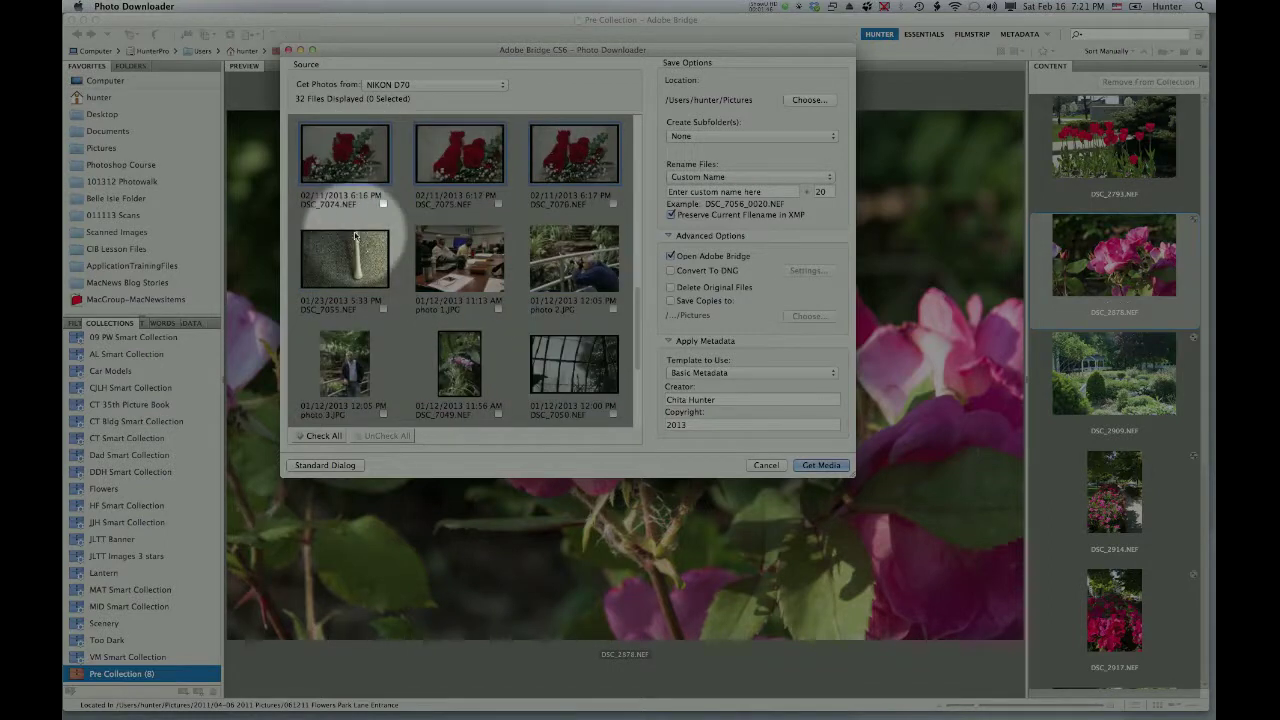
scroll(385, 210, up, 3)
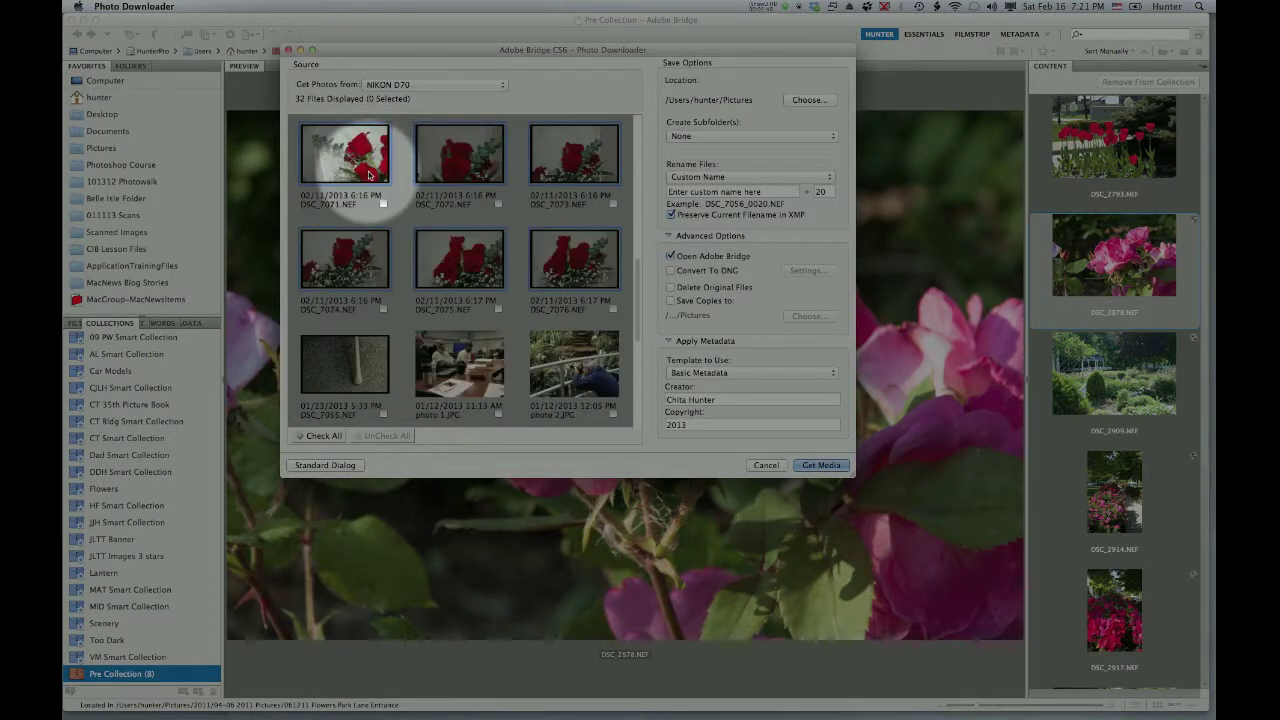
scroll(389, 230, up, 3)
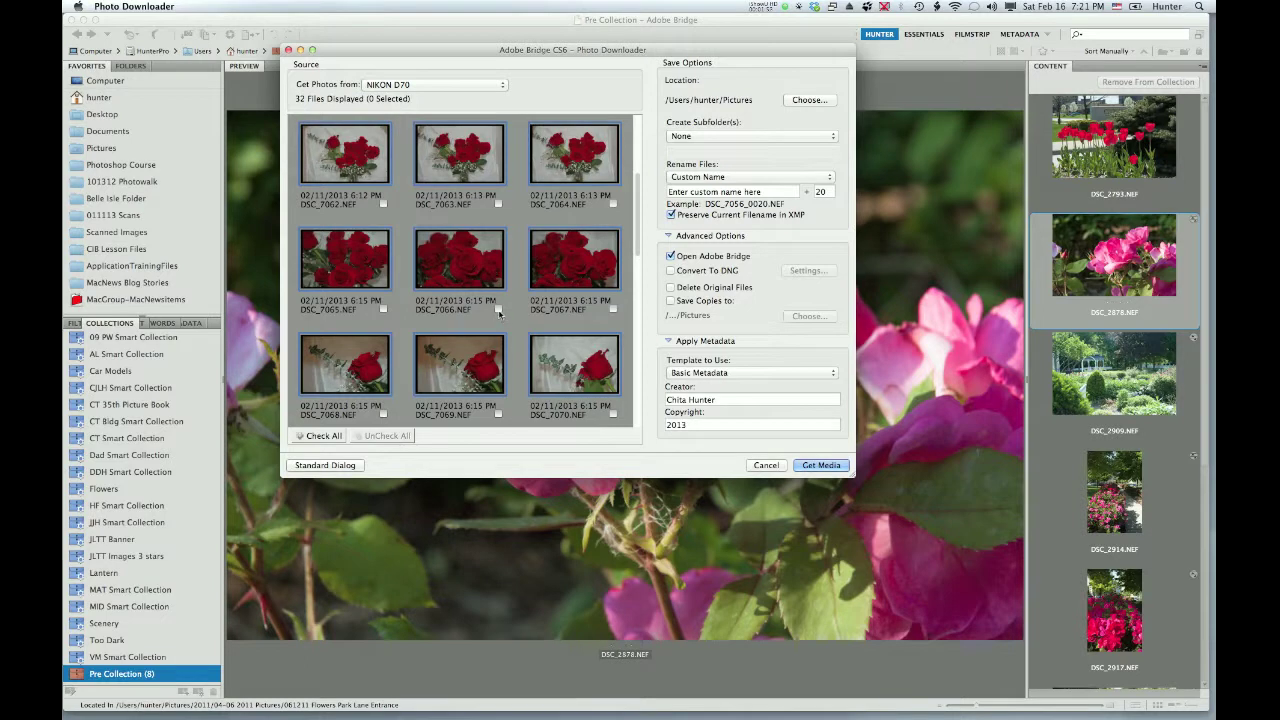
click(498, 310)
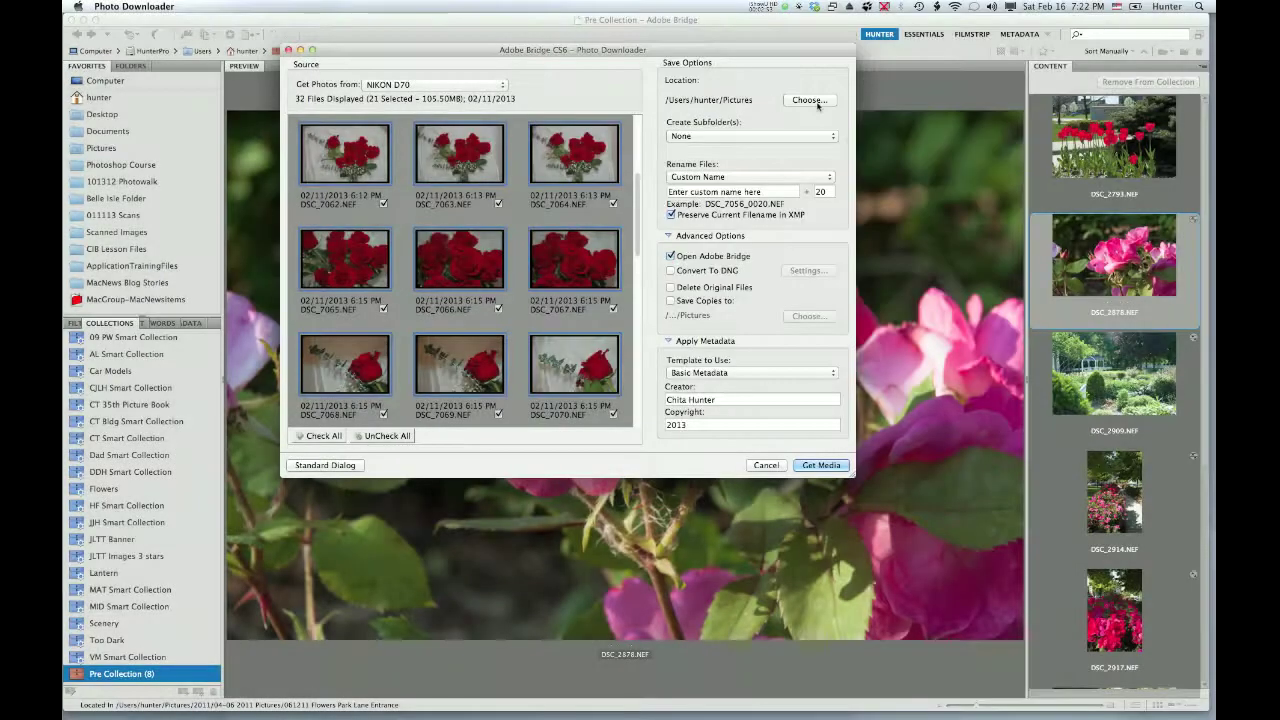
Step: Create folder '021413 Flowers' in Pictures/2013 and choose it as the download location
click(817, 103)
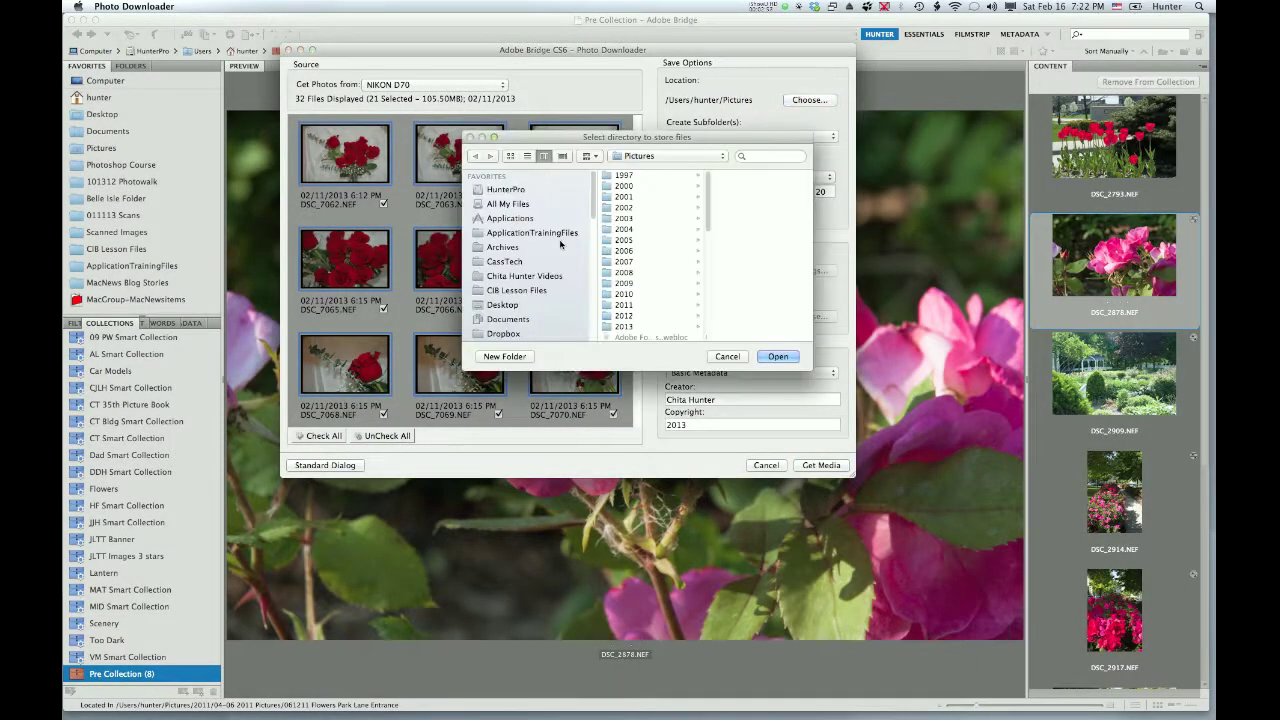
scroll(540, 260, down, 5)
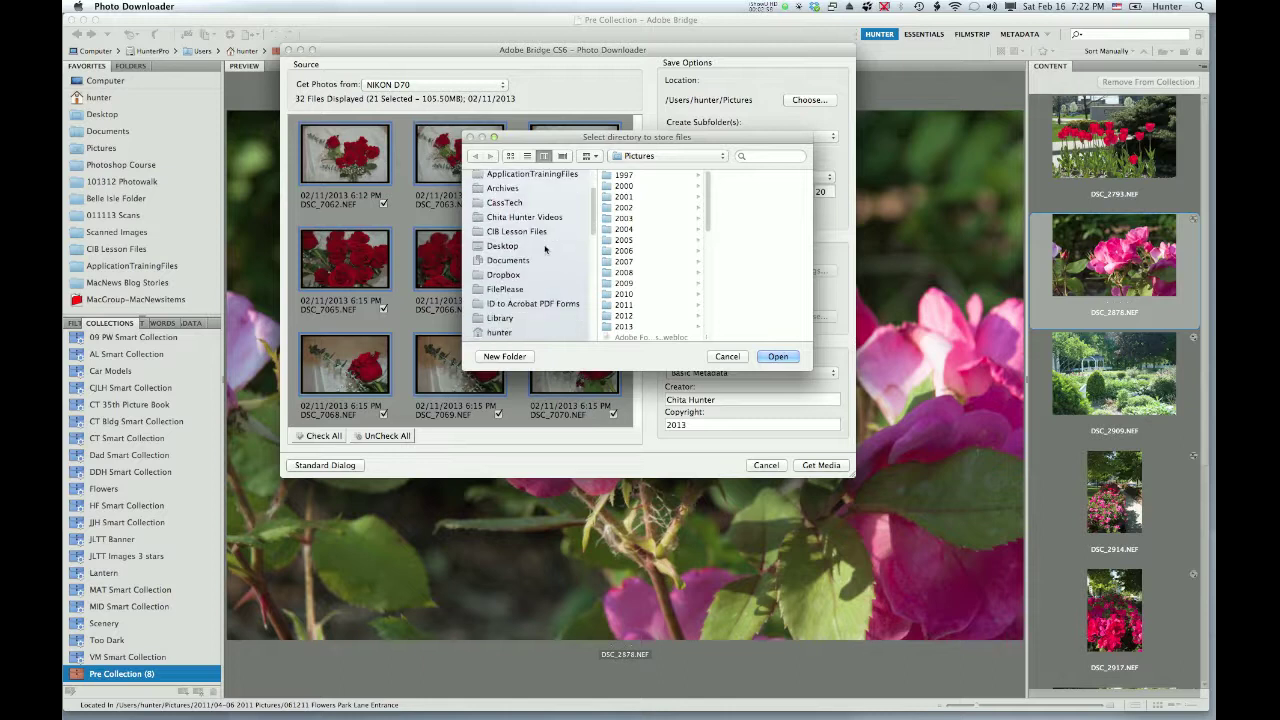
scroll(511, 281, down, 5)
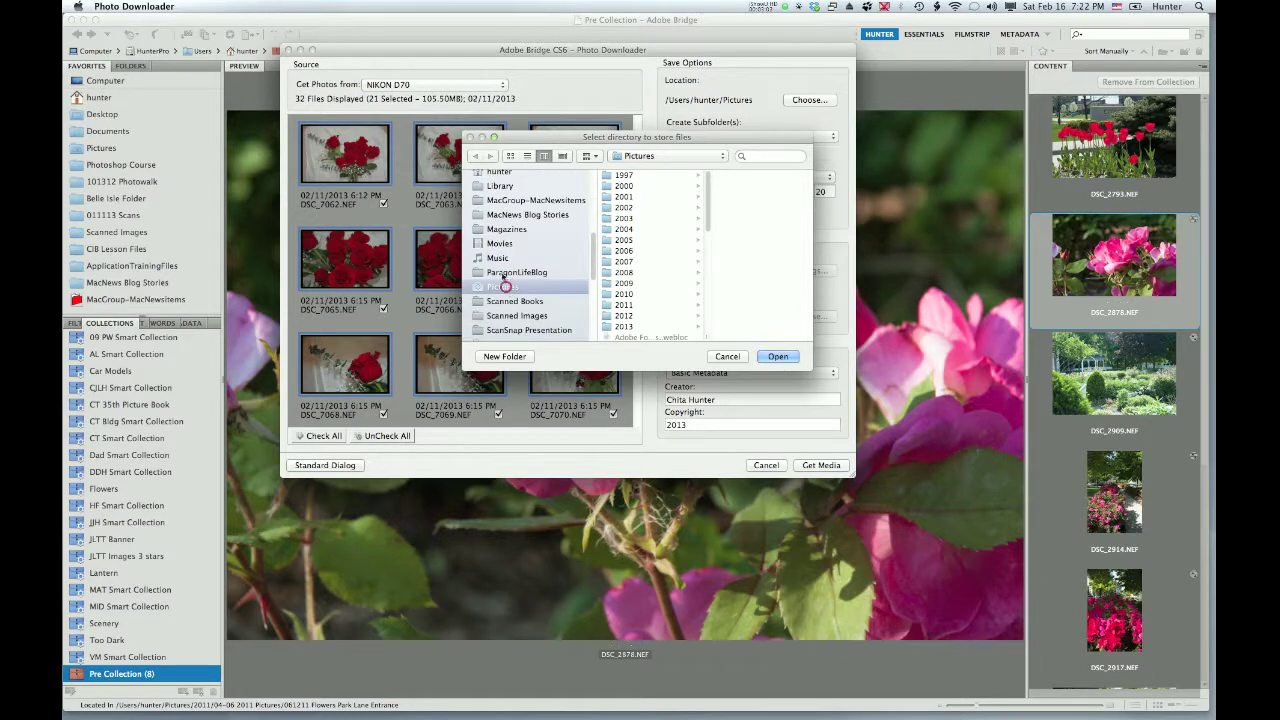
drag(528, 132, 435, 120)
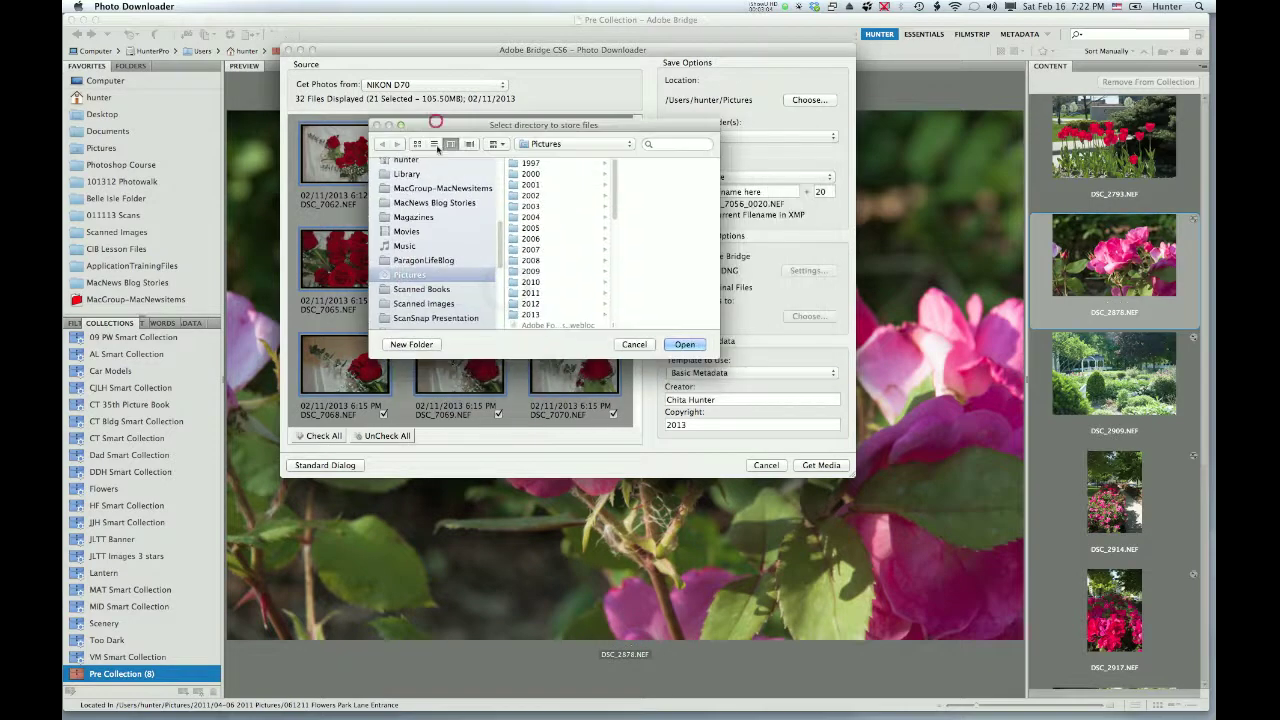
click(520, 315)
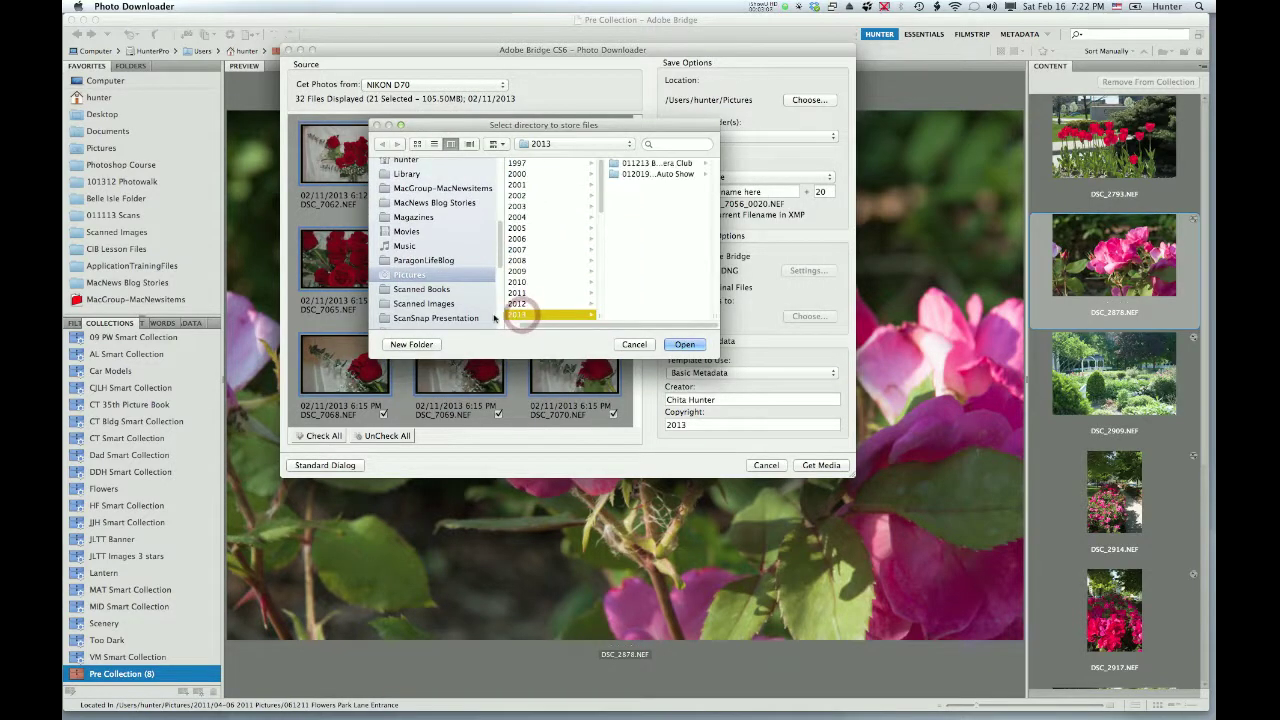
click(411, 344)
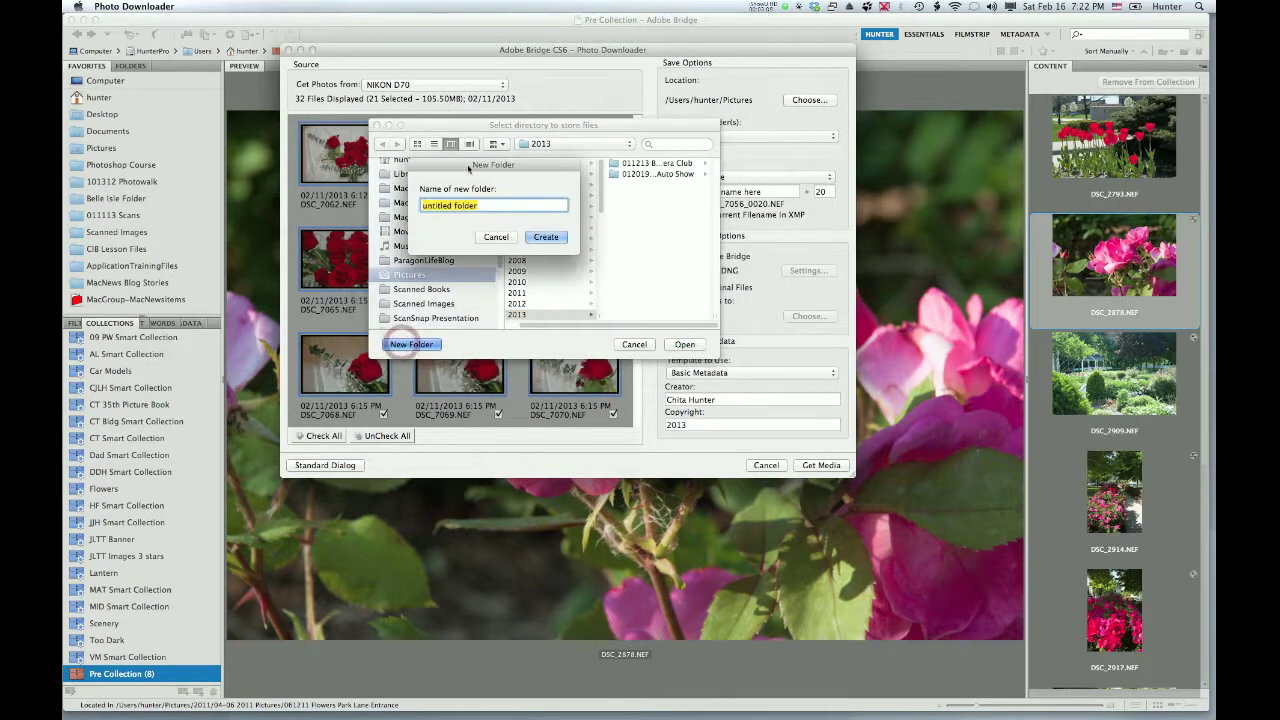
drag(468, 168, 419, 198)
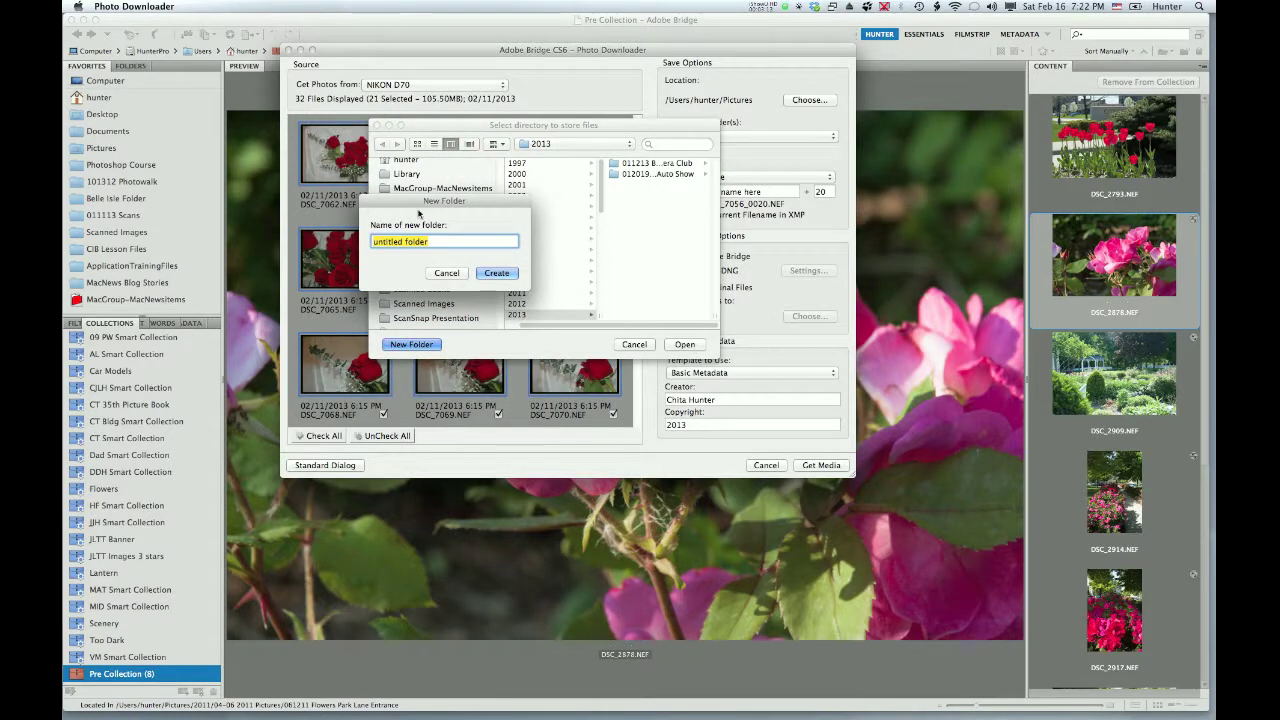
text(021413 Flowers)
click(495, 274)
click(683, 344)
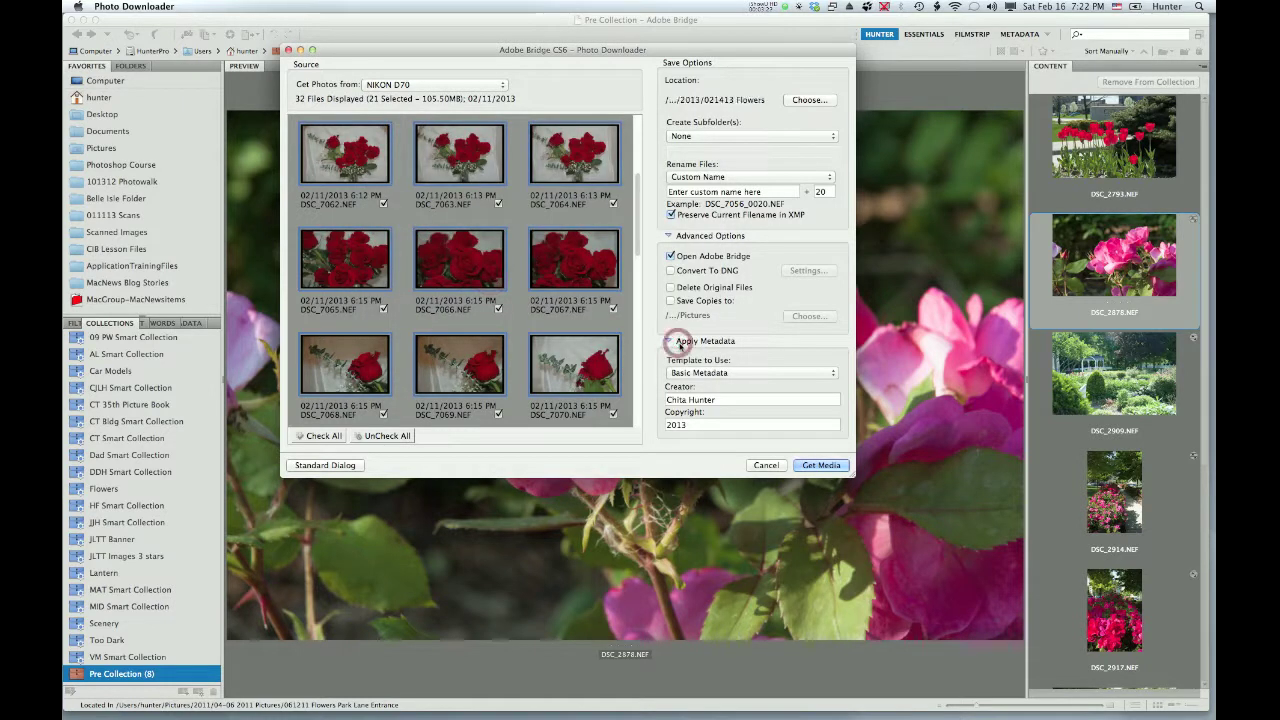
Step: Use no subfolders and rename files to custom name '021413 Roses' numbered from 0001
drag(459, 56, 401, 52)
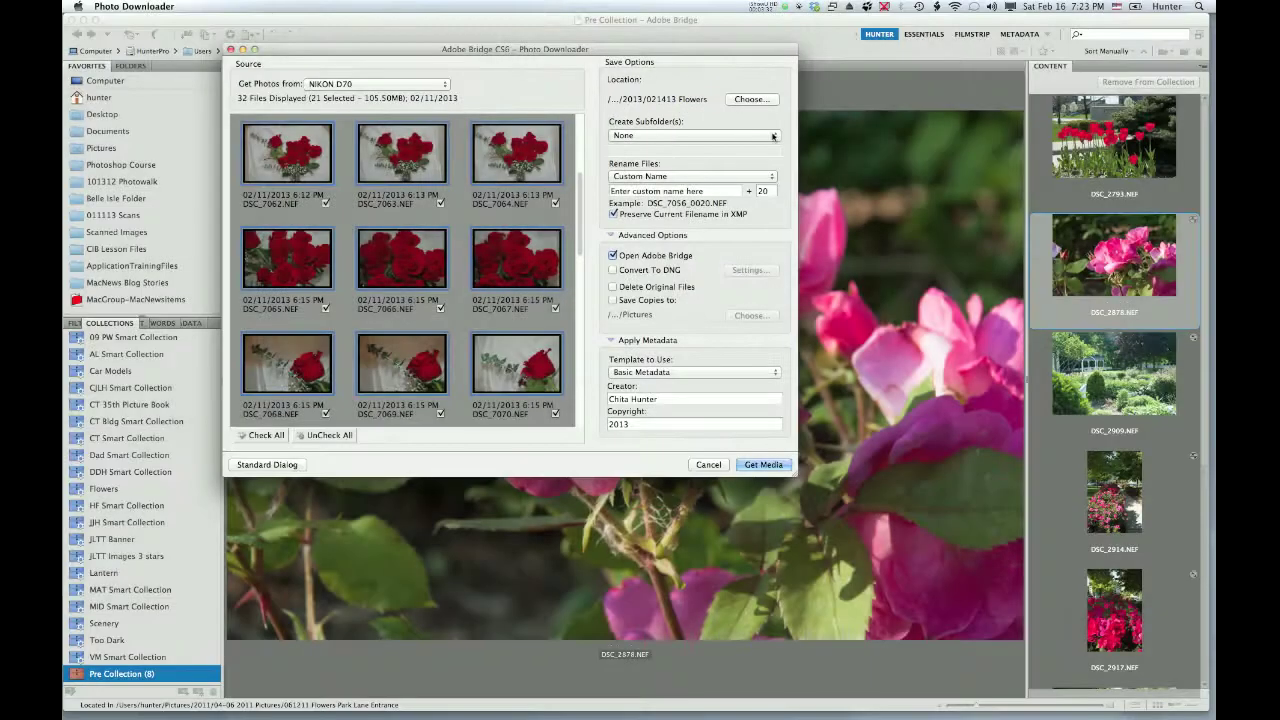
click(773, 136)
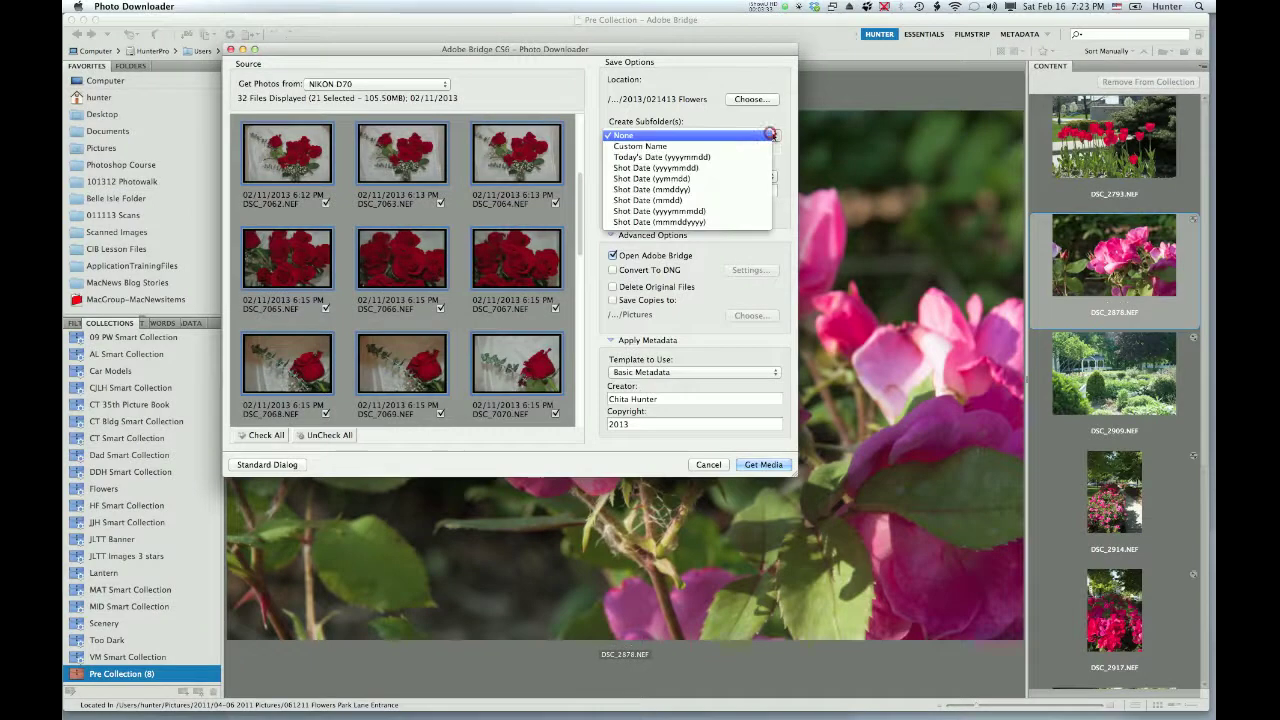
click(701, 134)
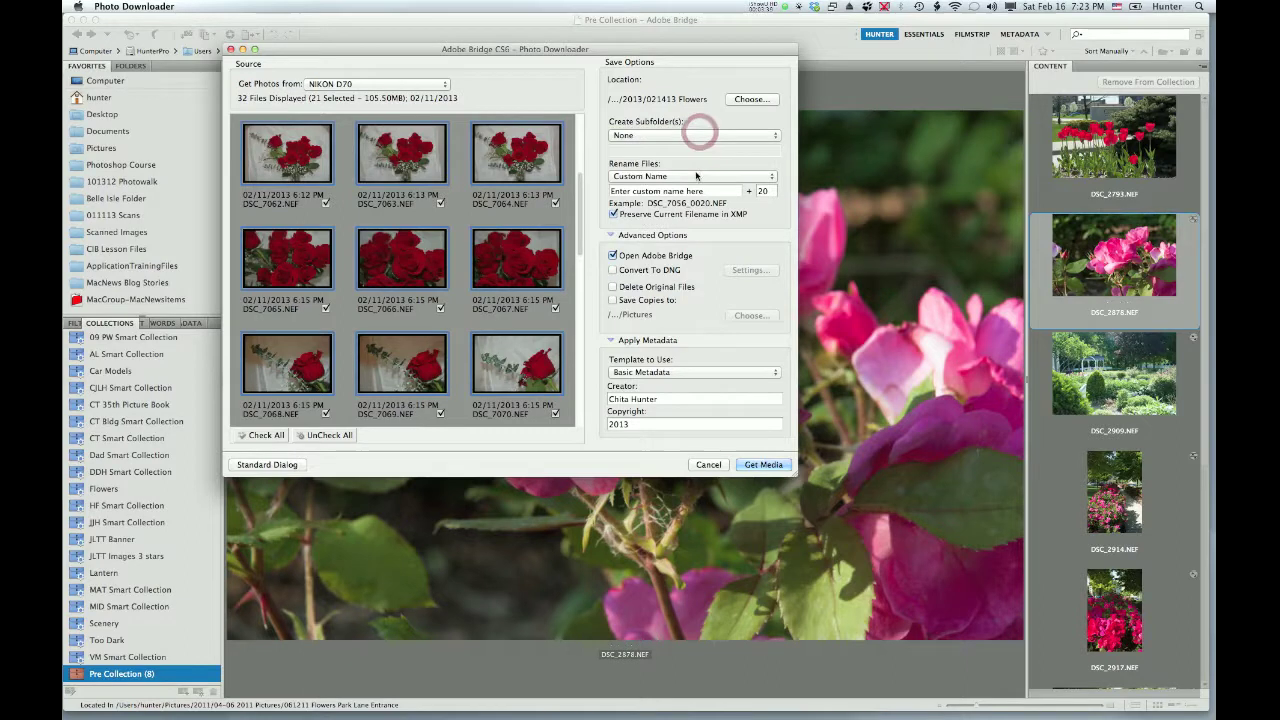
click(698, 176)
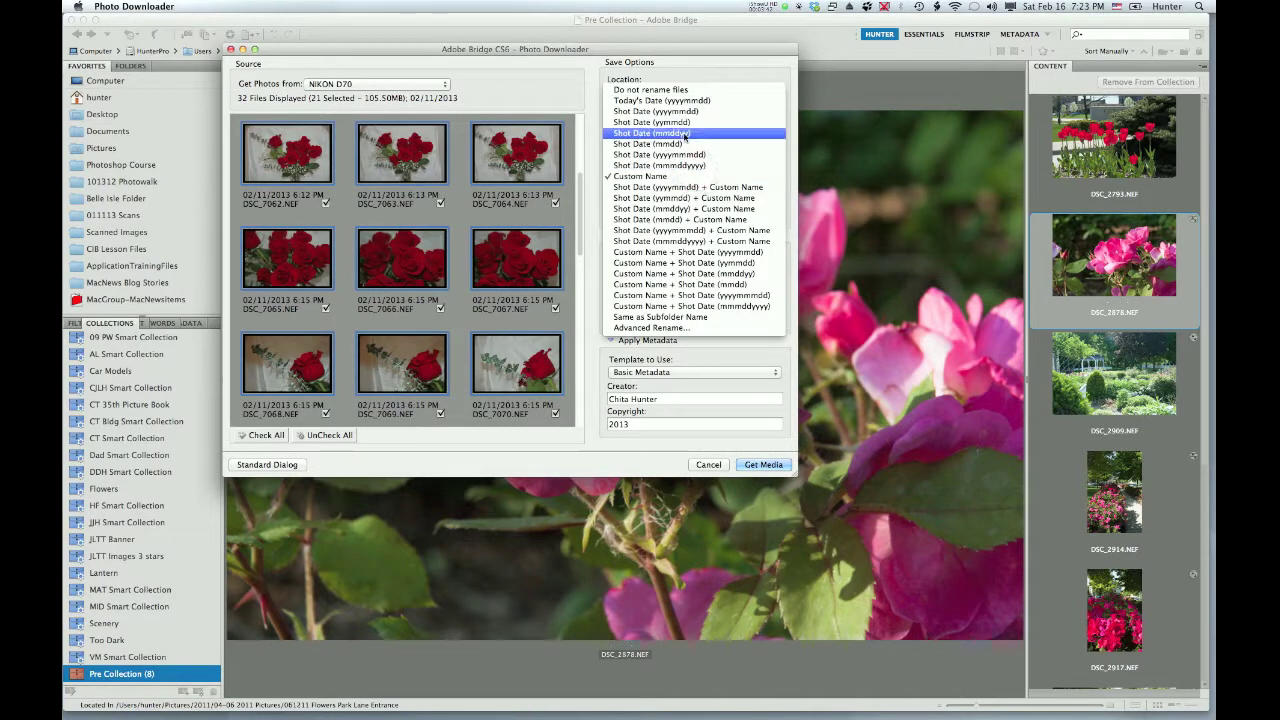
click(690, 176)
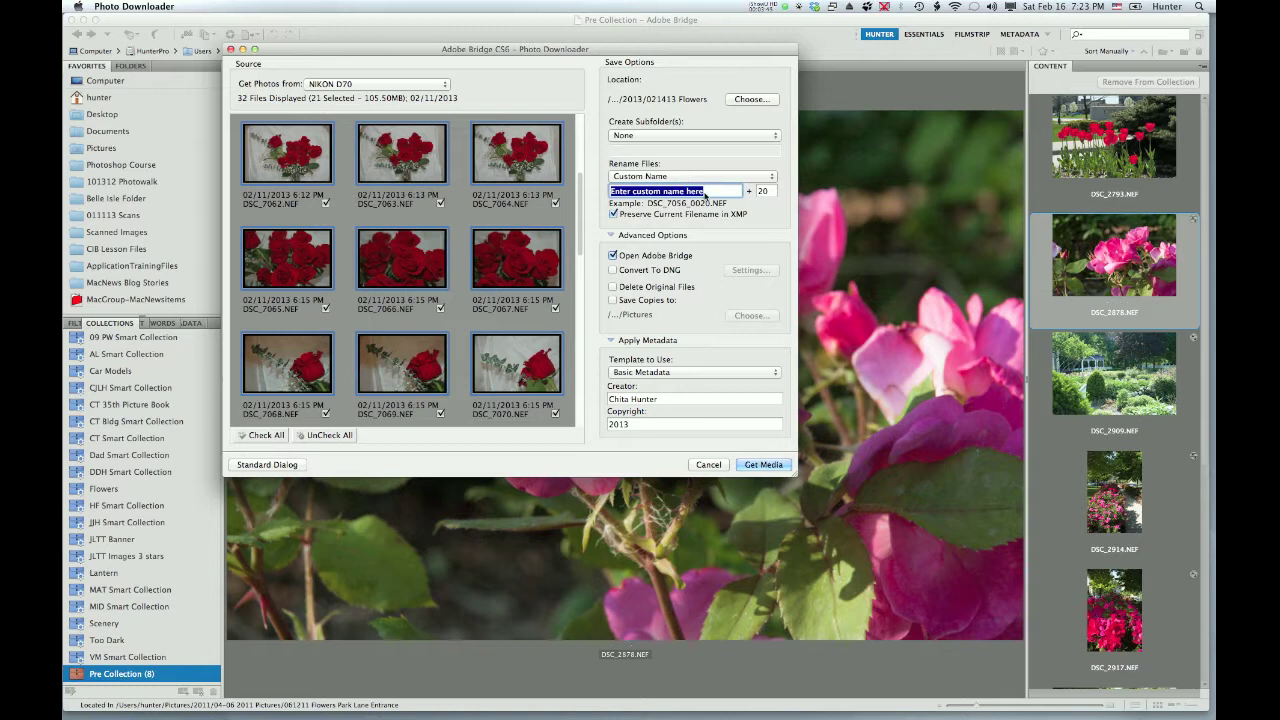
text(021413 Roses)
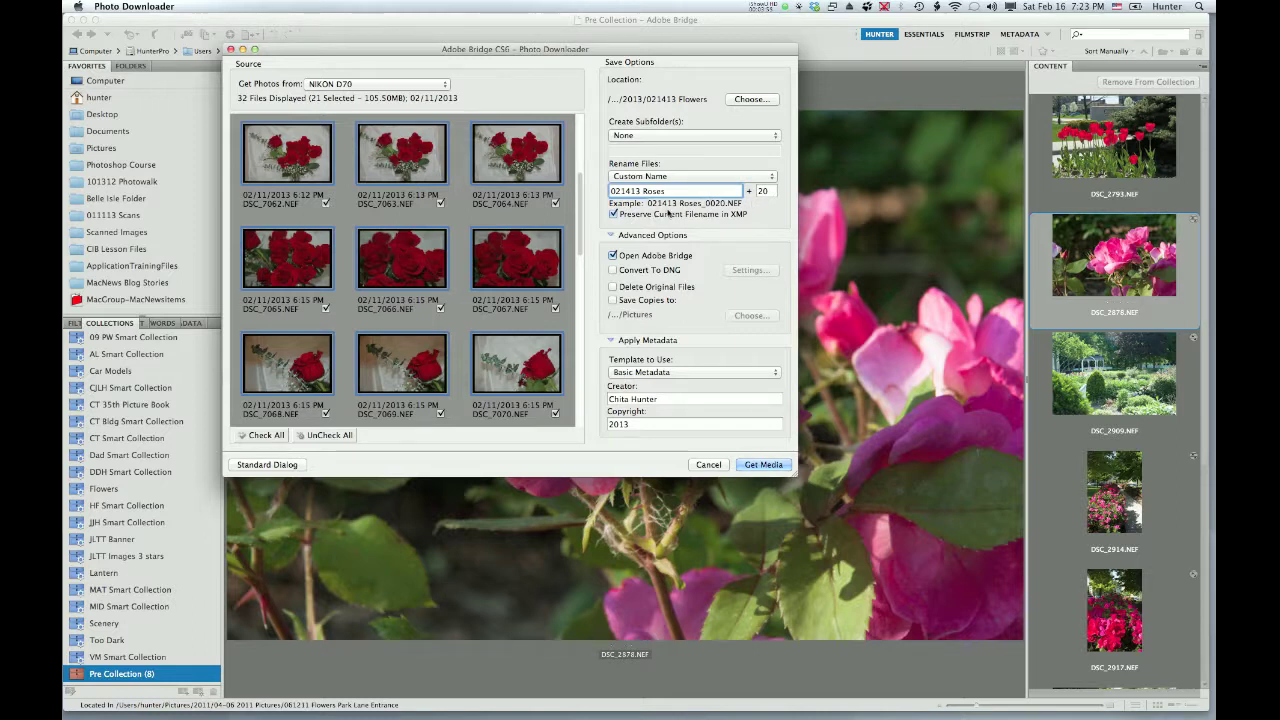
click(760, 190)
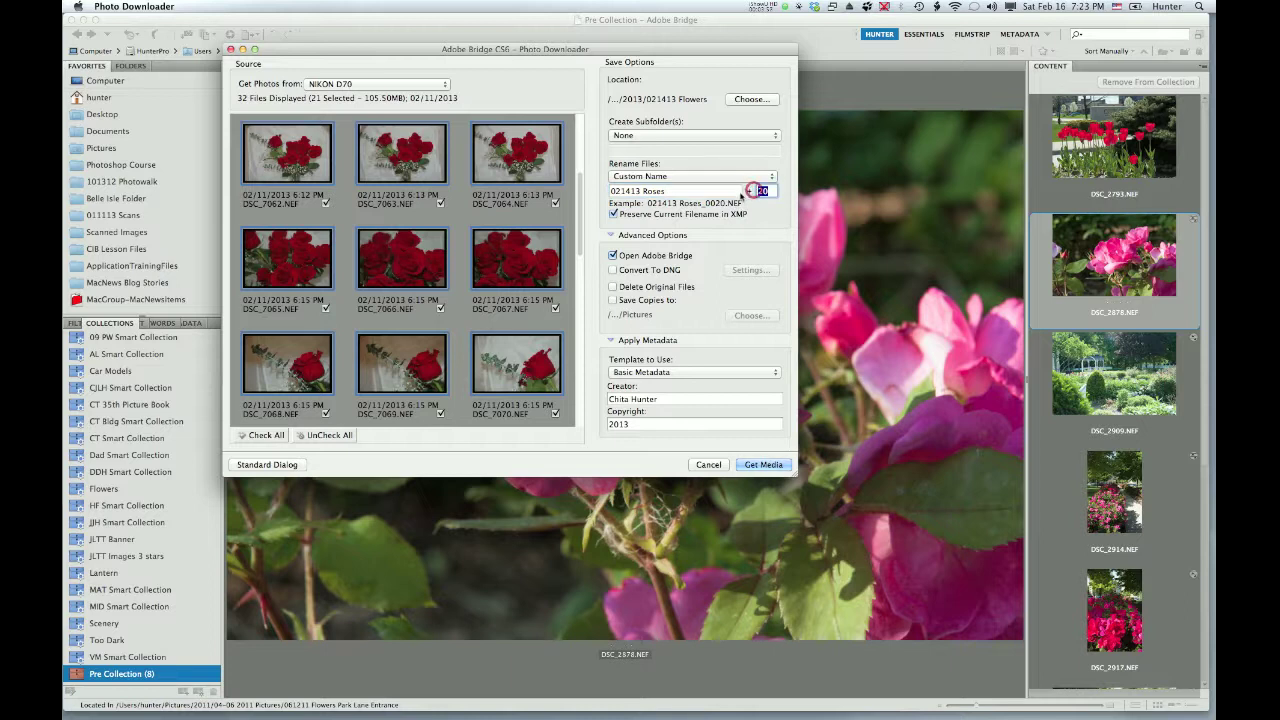
text(1)
click(660, 400)
click(653, 423)
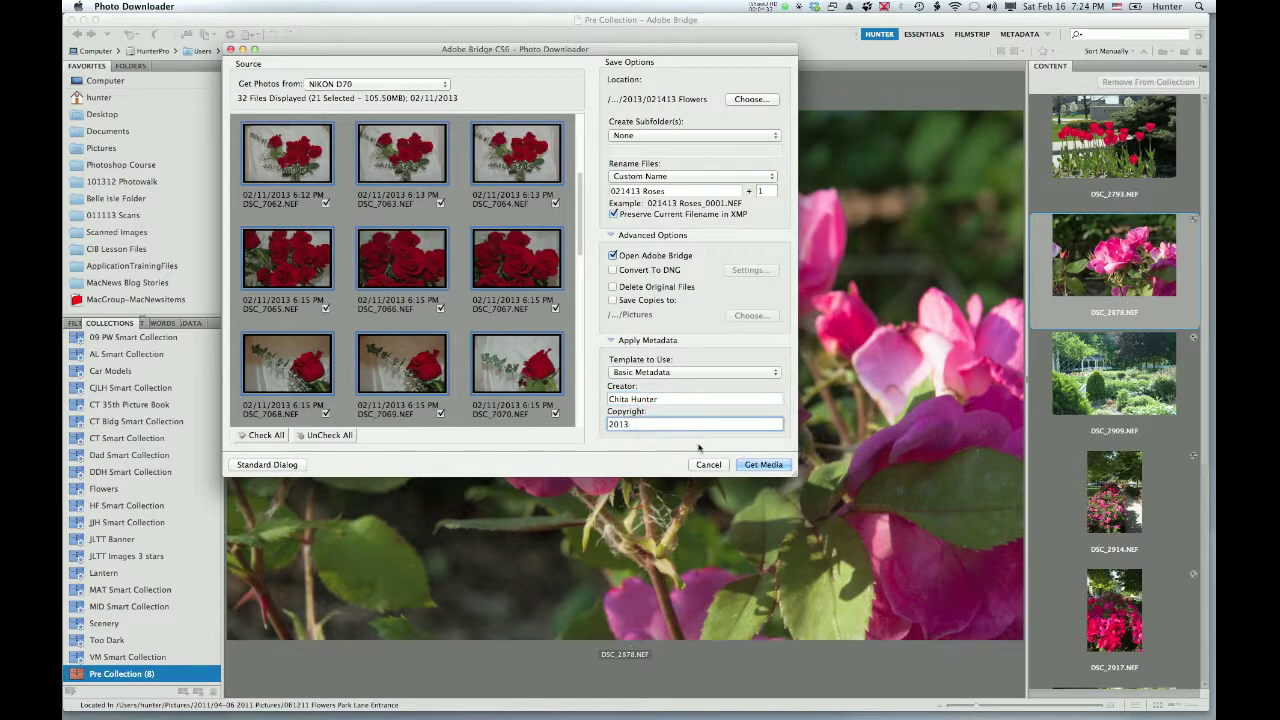
Step: Run Get Media to copy the 21 rose photos into 021413 Flowers
click(759, 466)
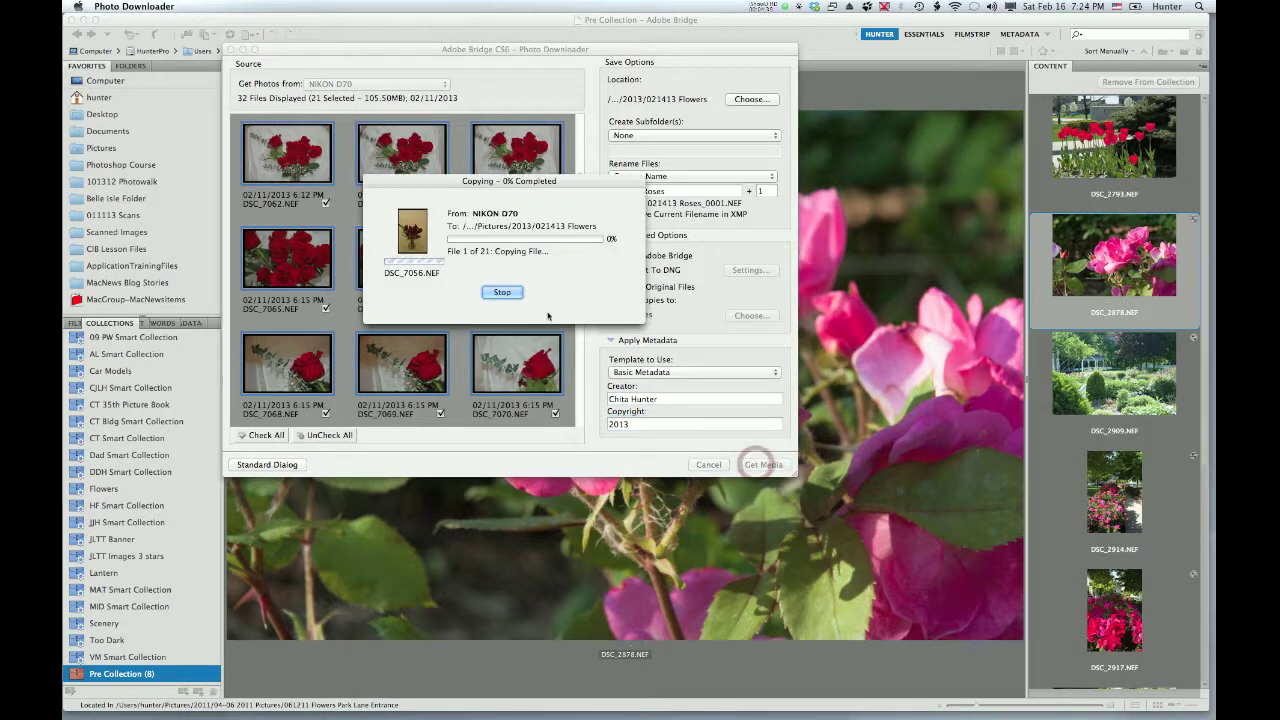
drag(453, 186, 410, 166)
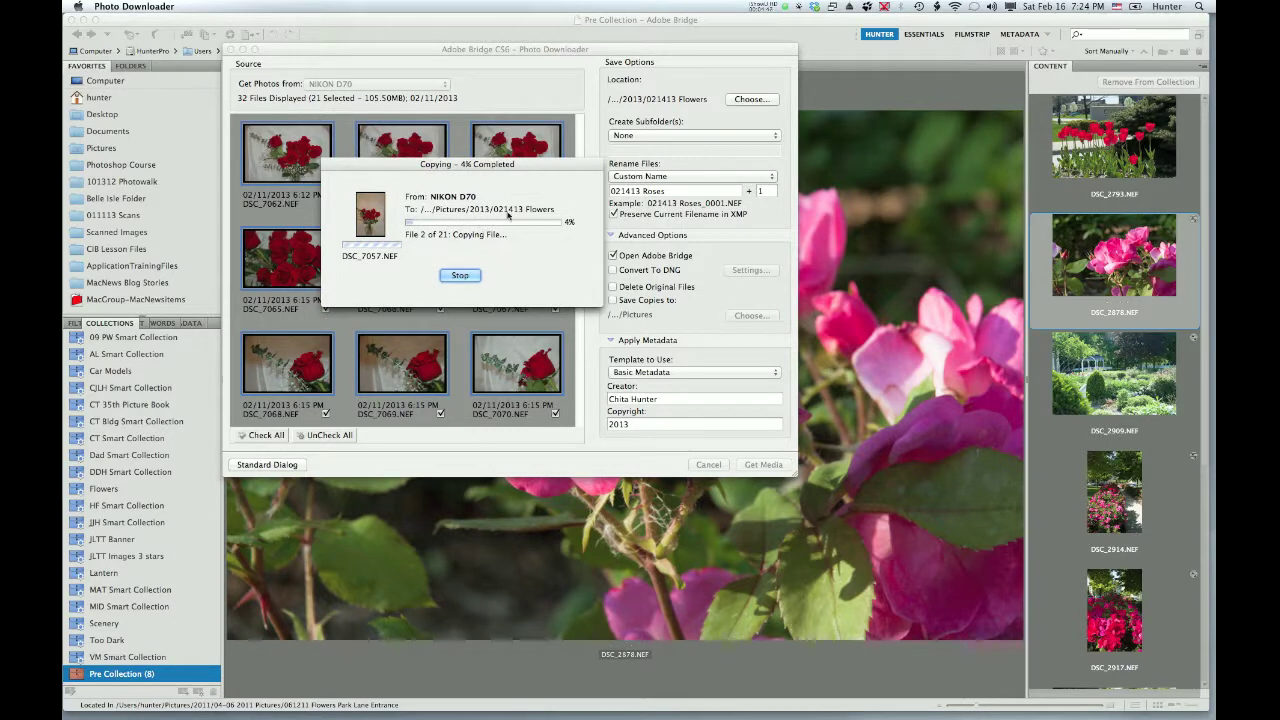
click(766, 8)
click(778, 44)
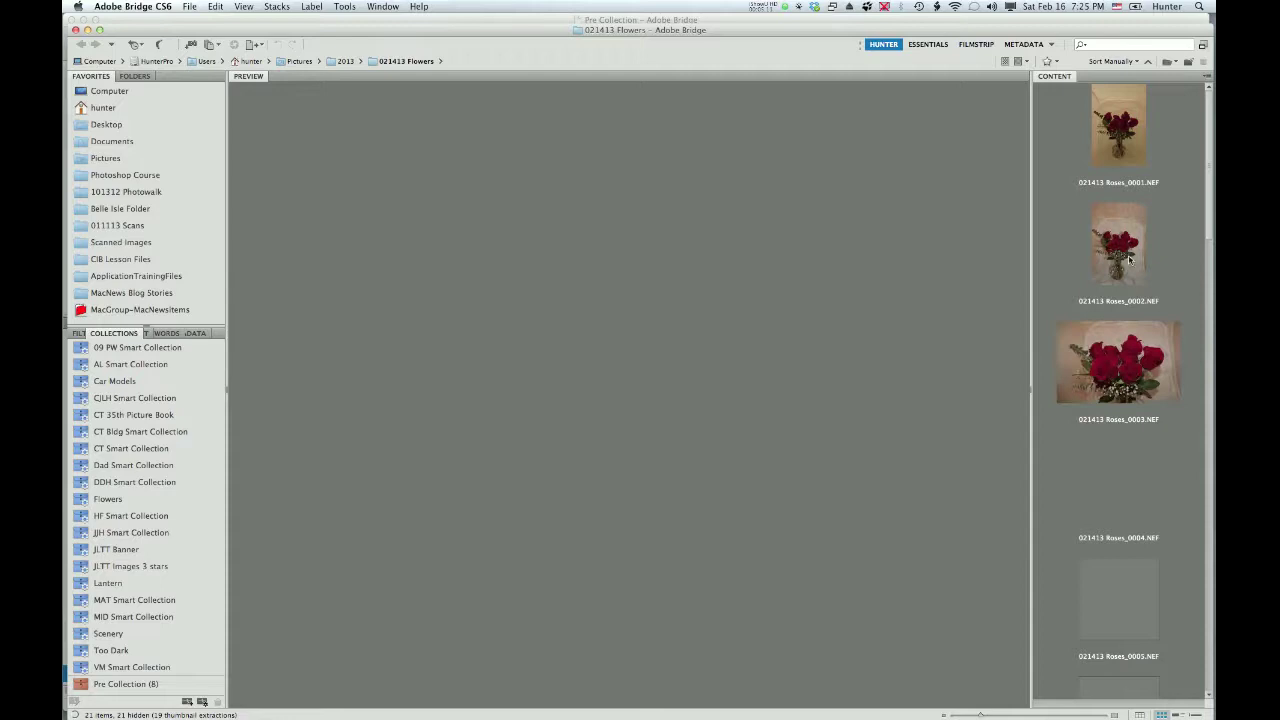
Step: Select 021413 Roses_0003 through 0011 to preview all nine side by side
click(1120, 352)
scroll(1113, 443, down, 10)
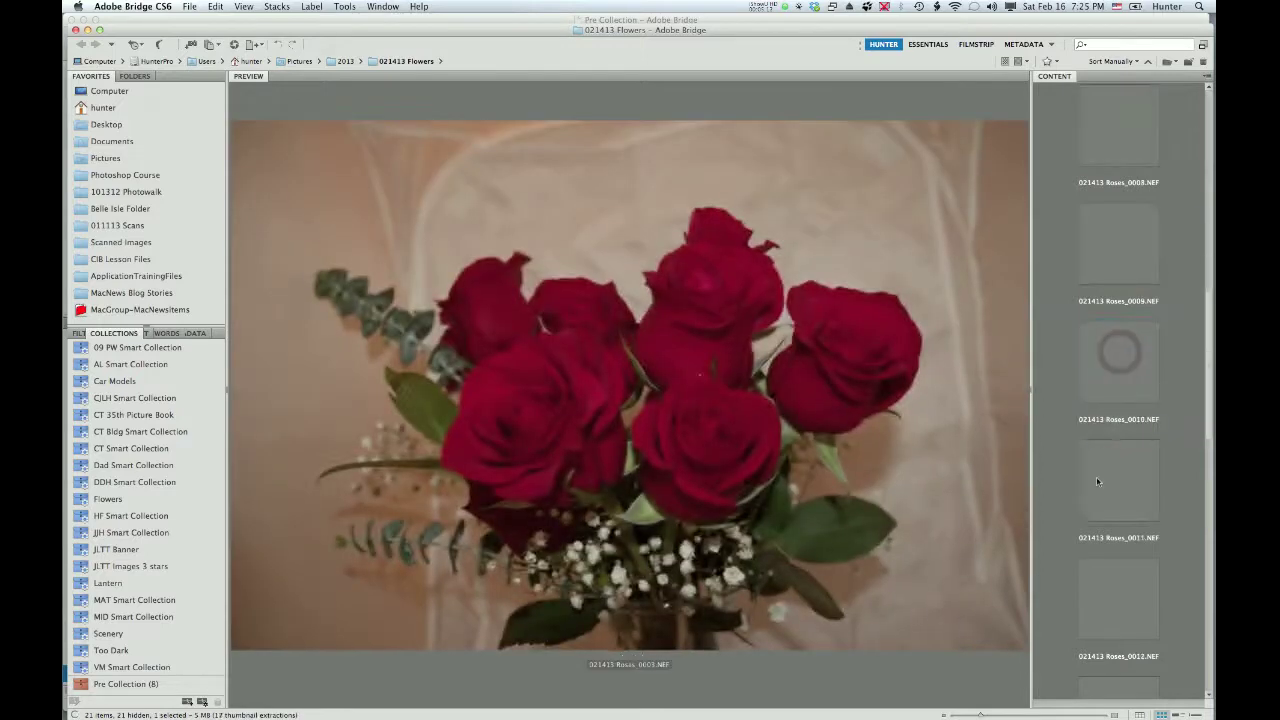
shift+click(1096, 476)
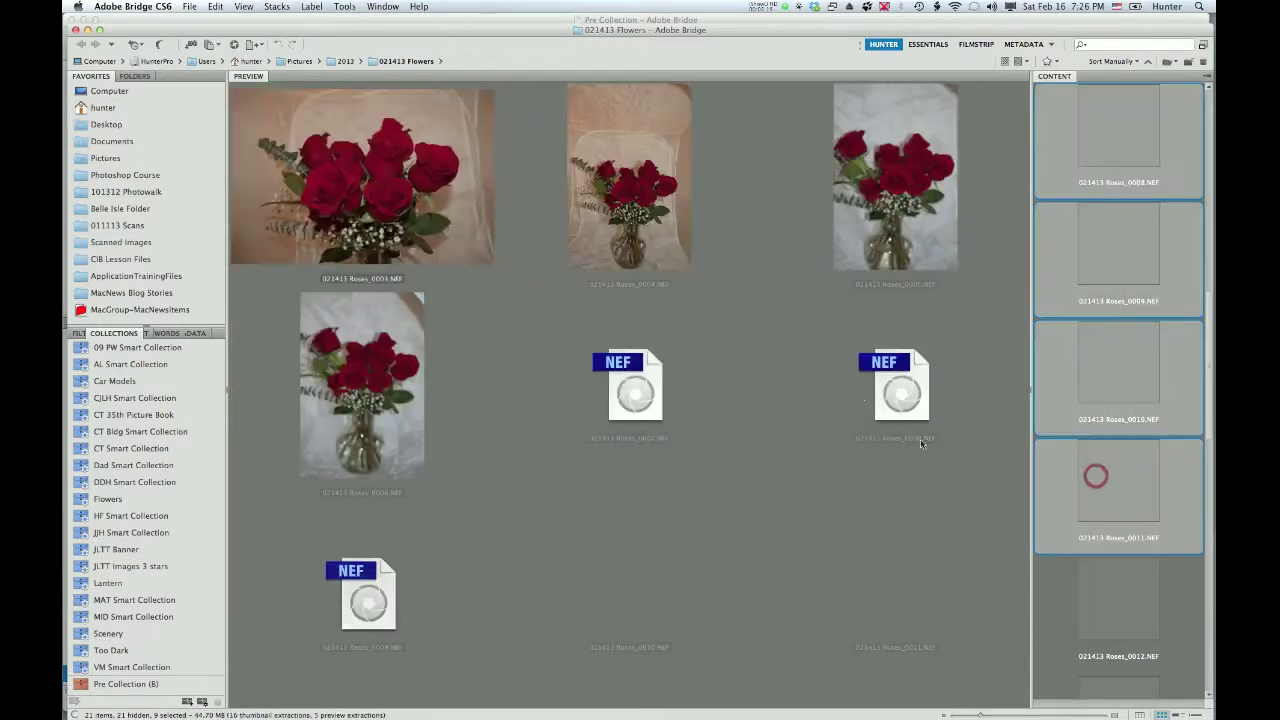